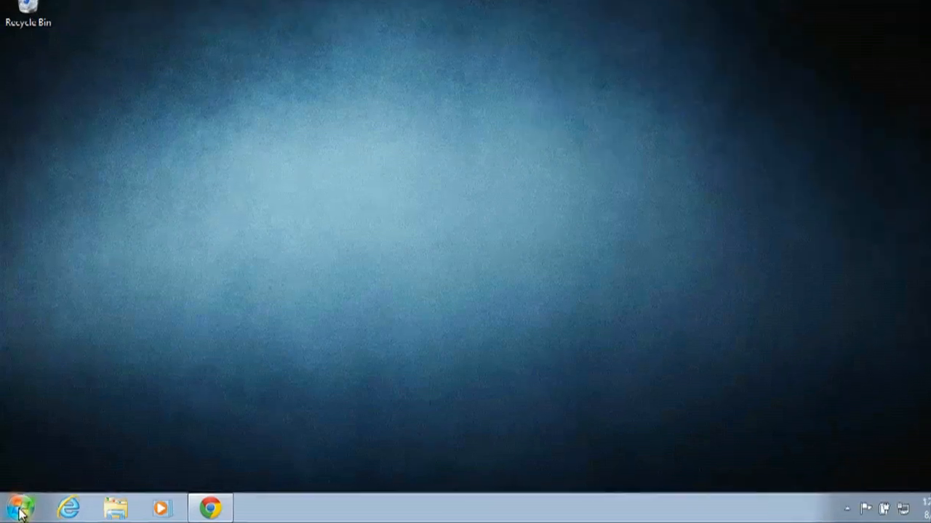
Step: Search the Start Menu for 'bluetooth' to list Bluetooth programs and settings
left_click(24, 513)
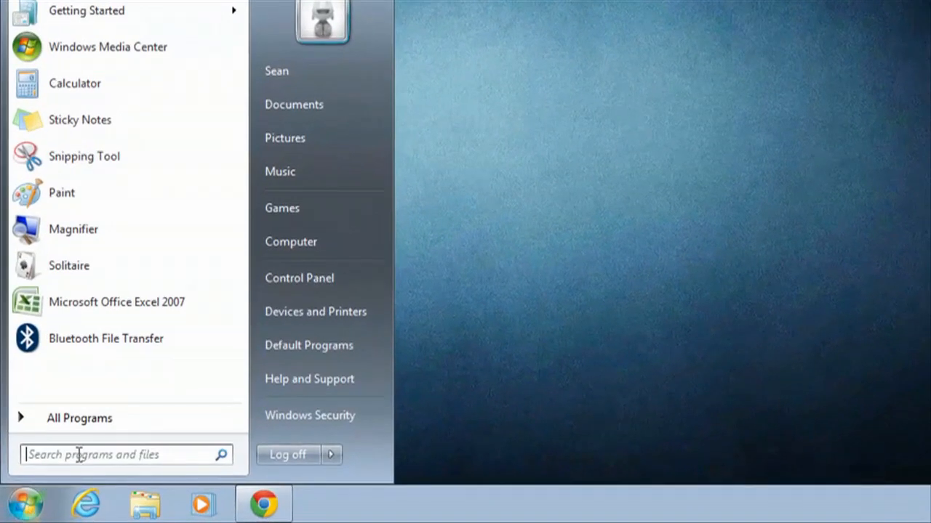
left_click(79, 455)
type("bl")
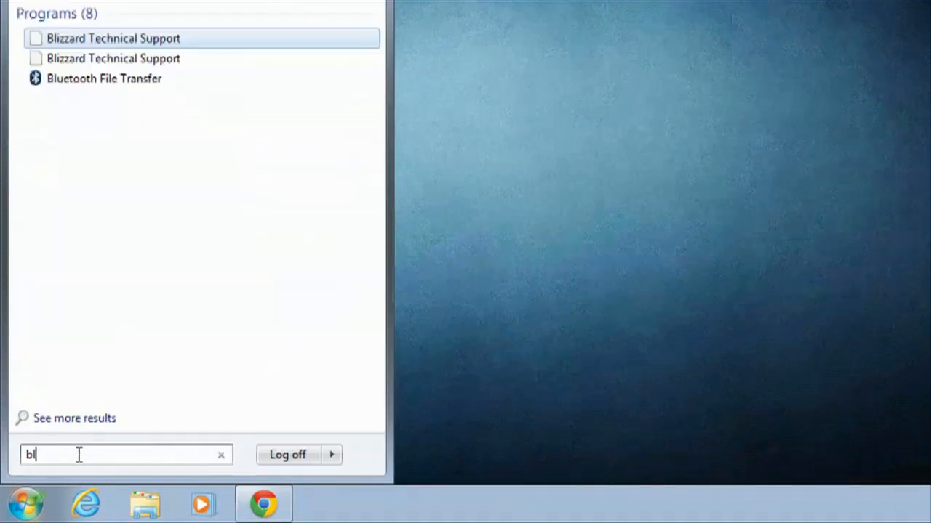
type("uetooth")
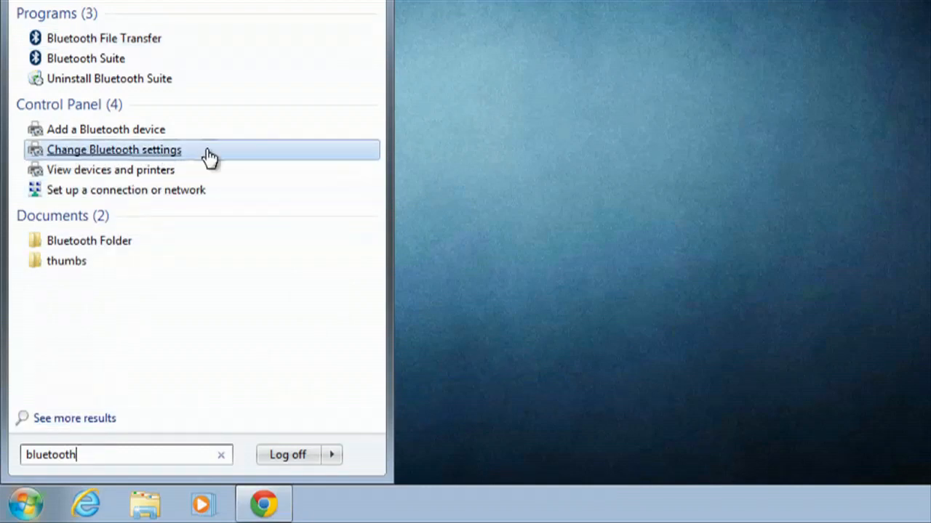
Step: Enable 'Show the Bluetooth icon in the notification area' and locate the icon among hidden tray icons
left_click(149, 154)
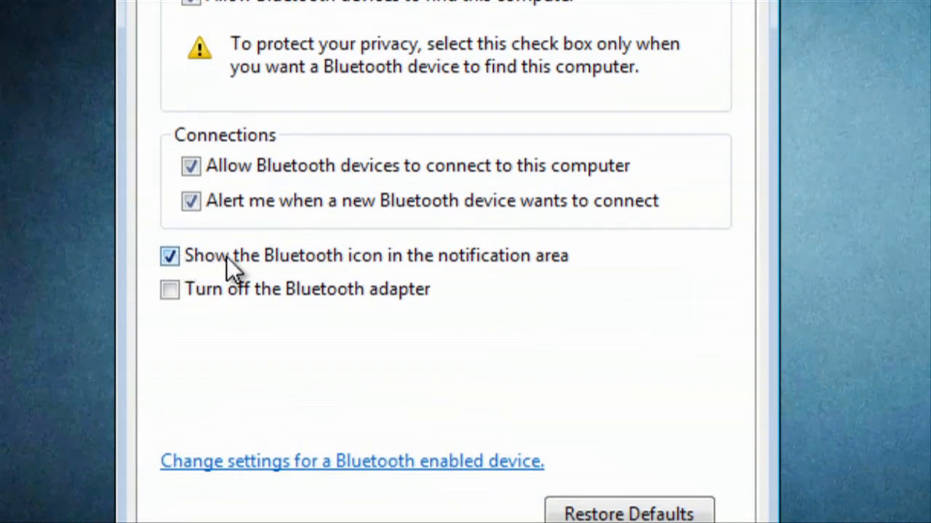
left_click(169, 258)
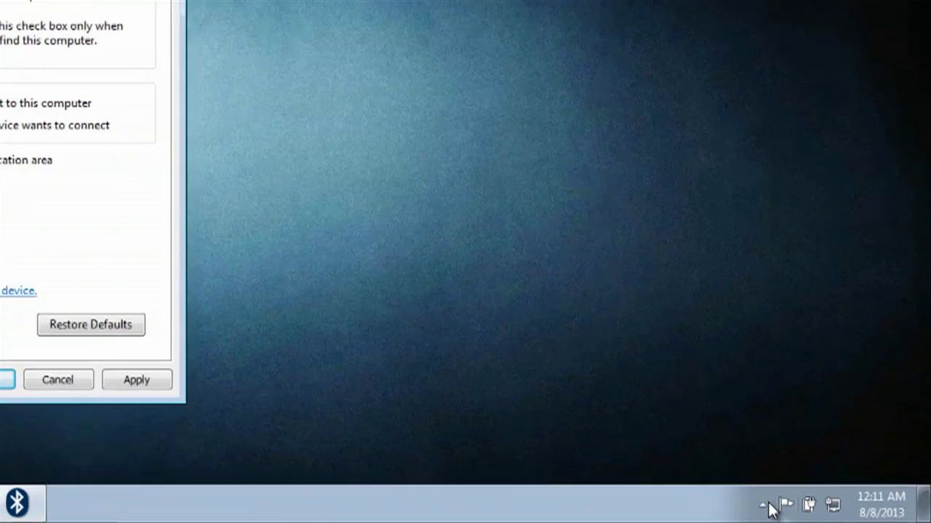
left_click(674, 496)
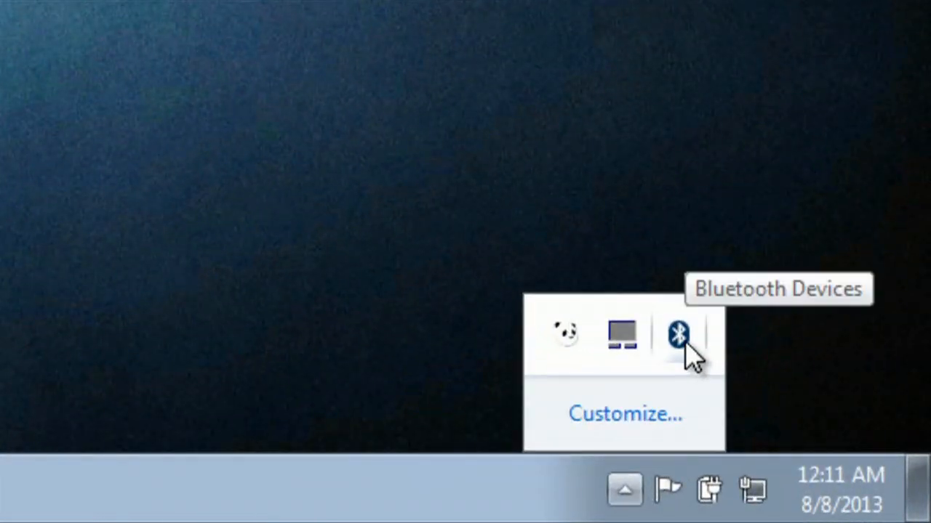
right_click(688, 353)
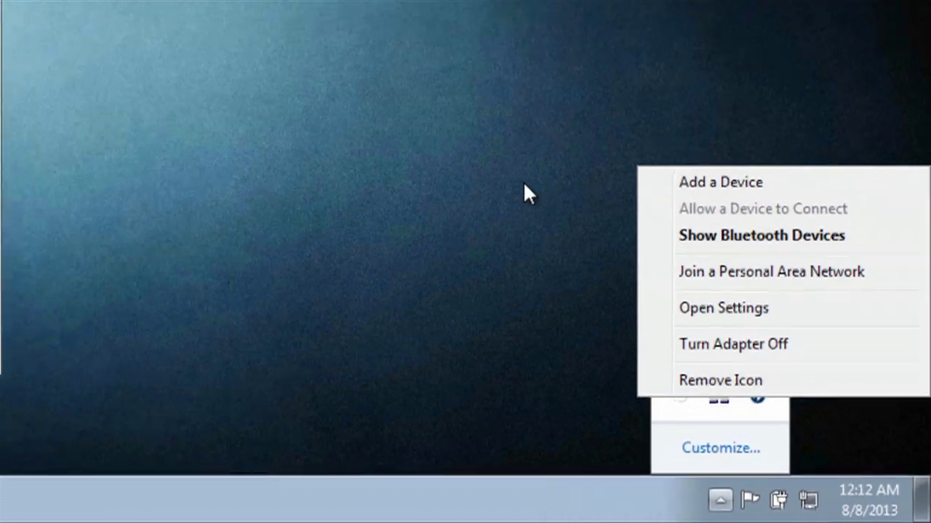
Step: Choose Open Settings from the tray icon's menu to bring back Bluetooth Settings
left_click(635, 216)
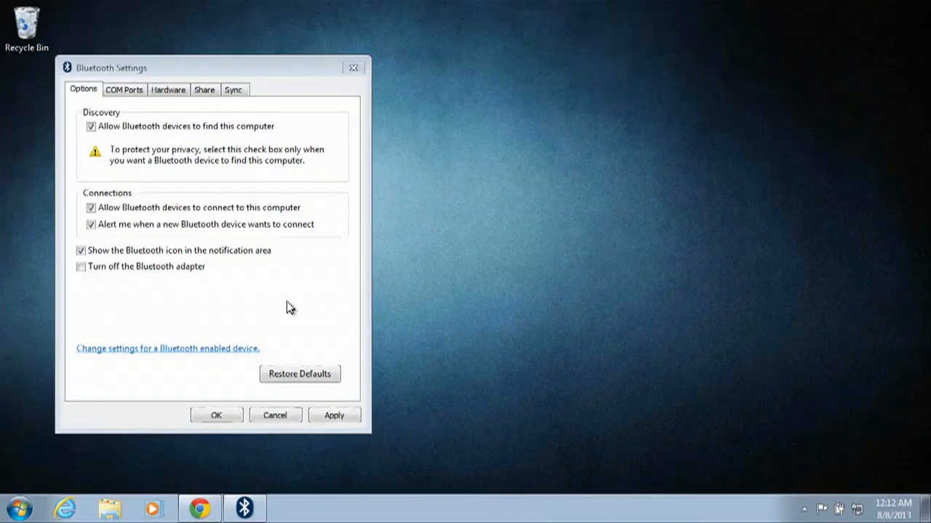